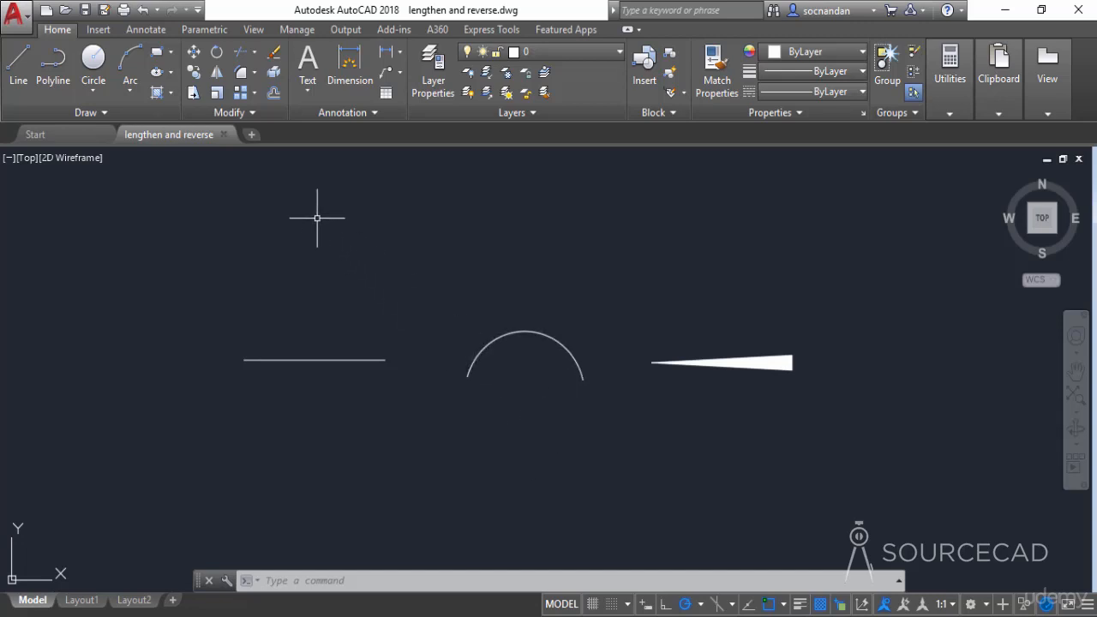
Measure the lengths of the horizontal line and the arc with the Lengthen command
click(238, 111)
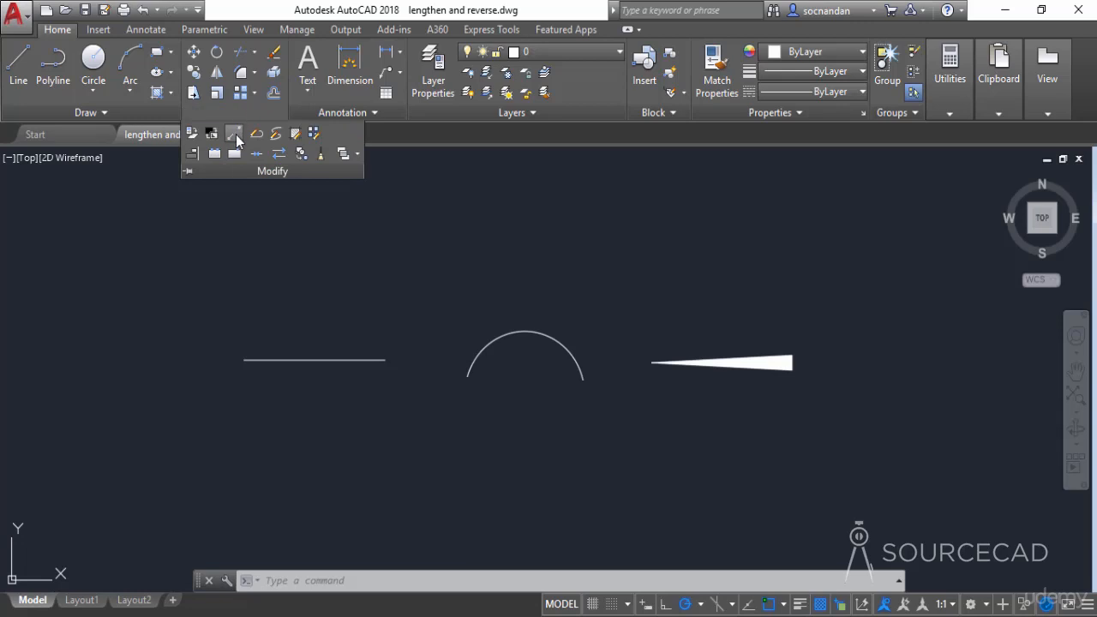
click(234, 135)
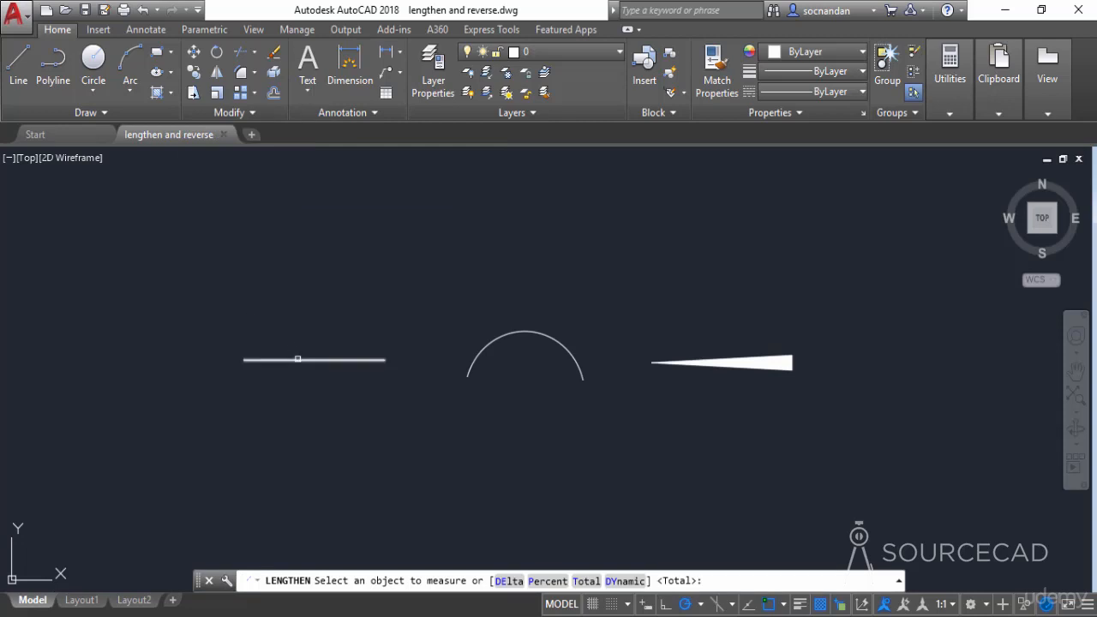
click(298, 359)
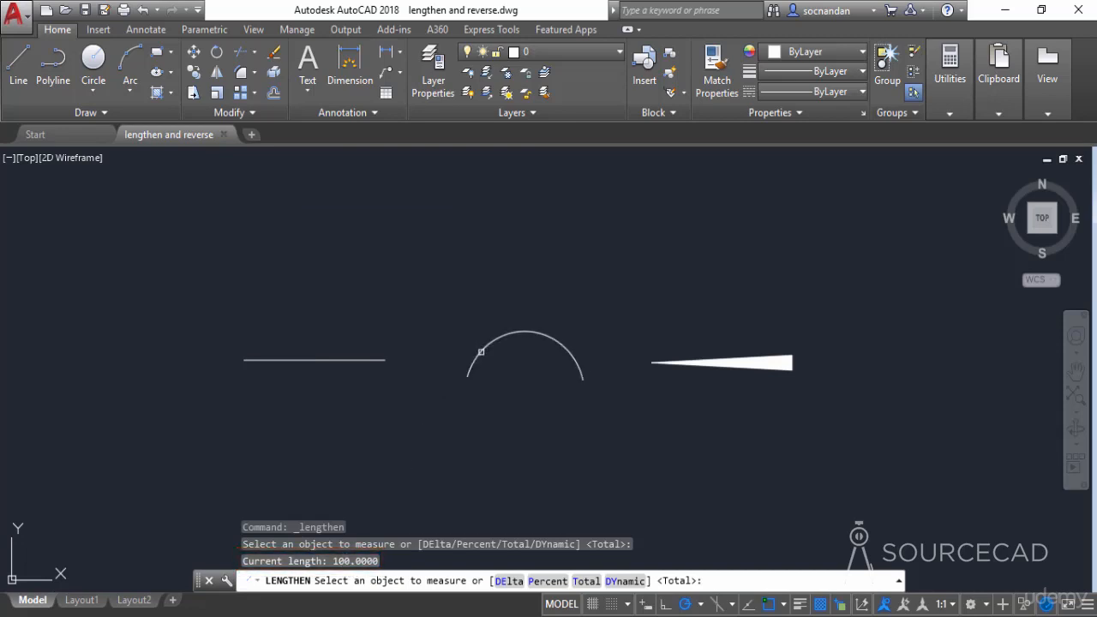
click(481, 352)
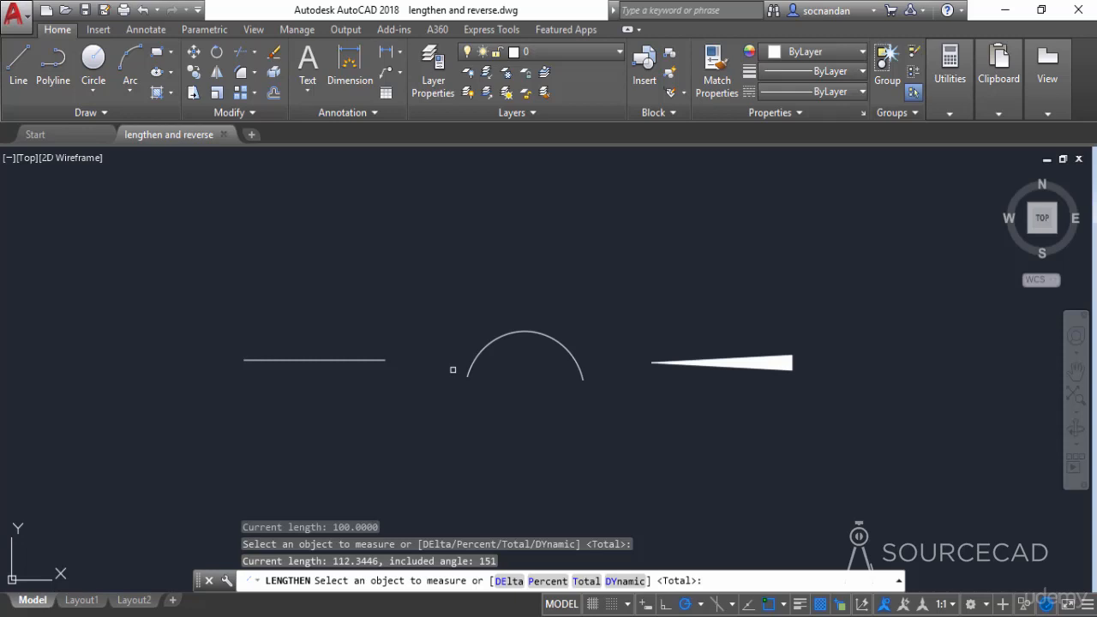
click(337, 364)
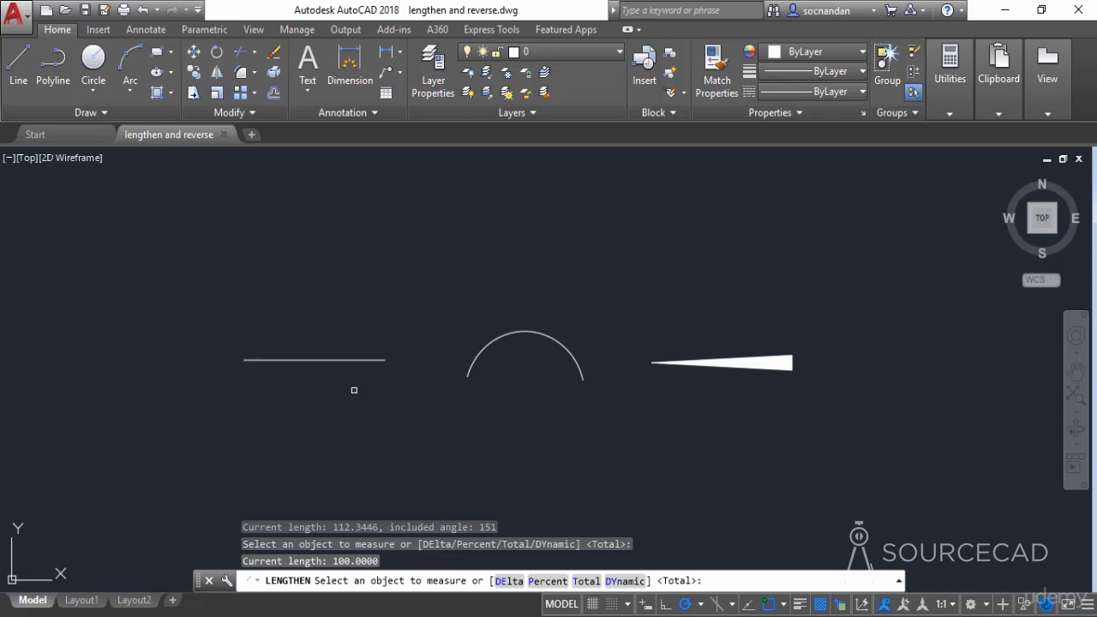
Lengthen the horizontal line by a delta of 20 at both its right and left ends
click(510, 583)
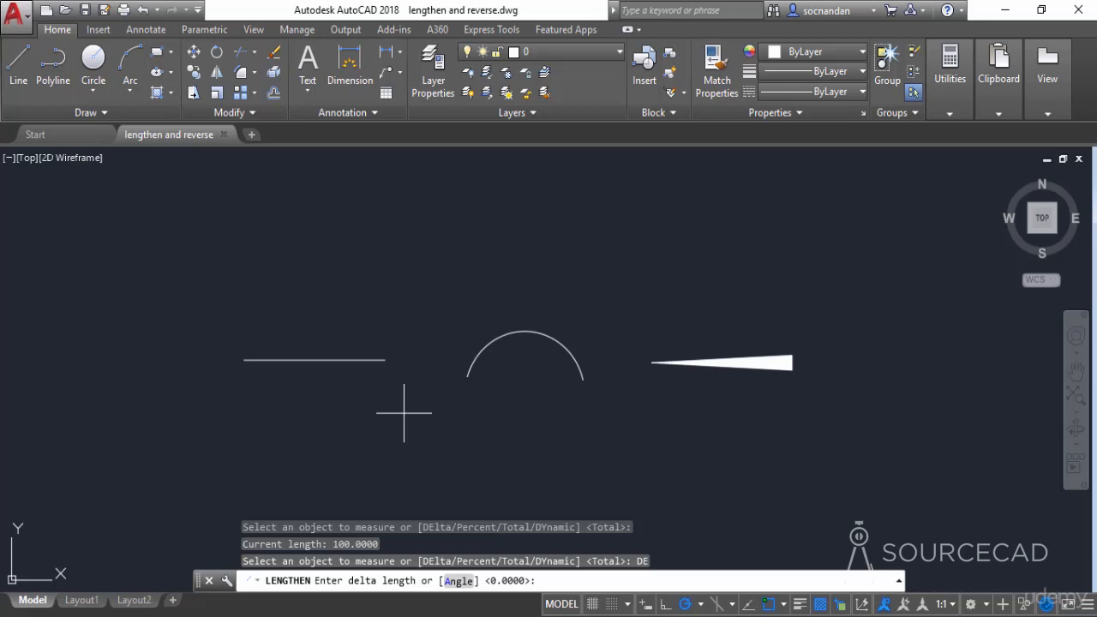
text(20)
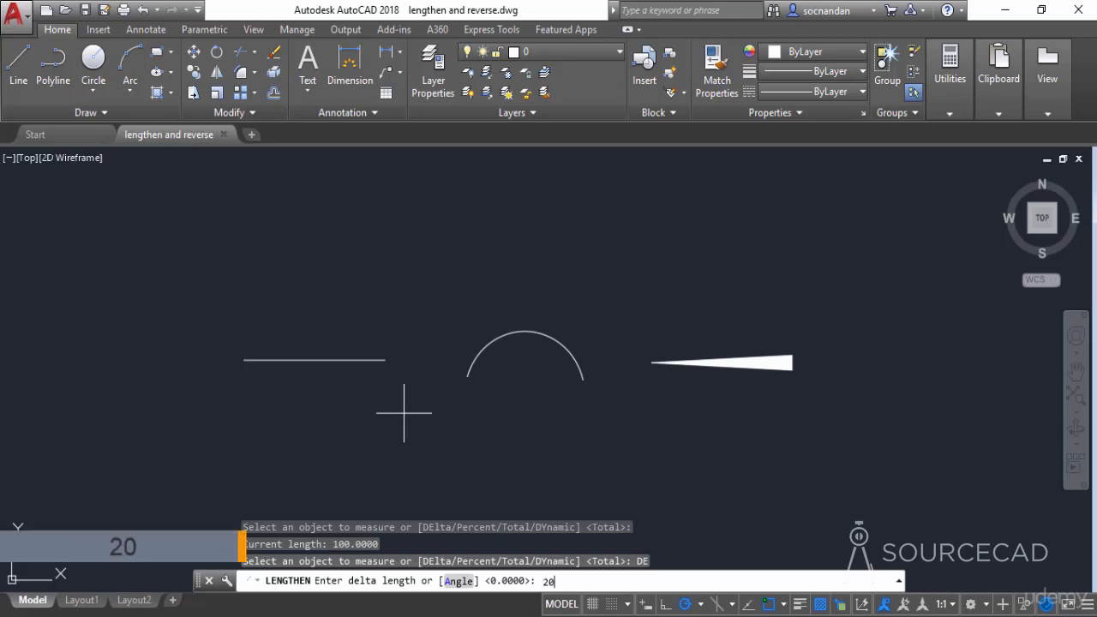
key(Return)
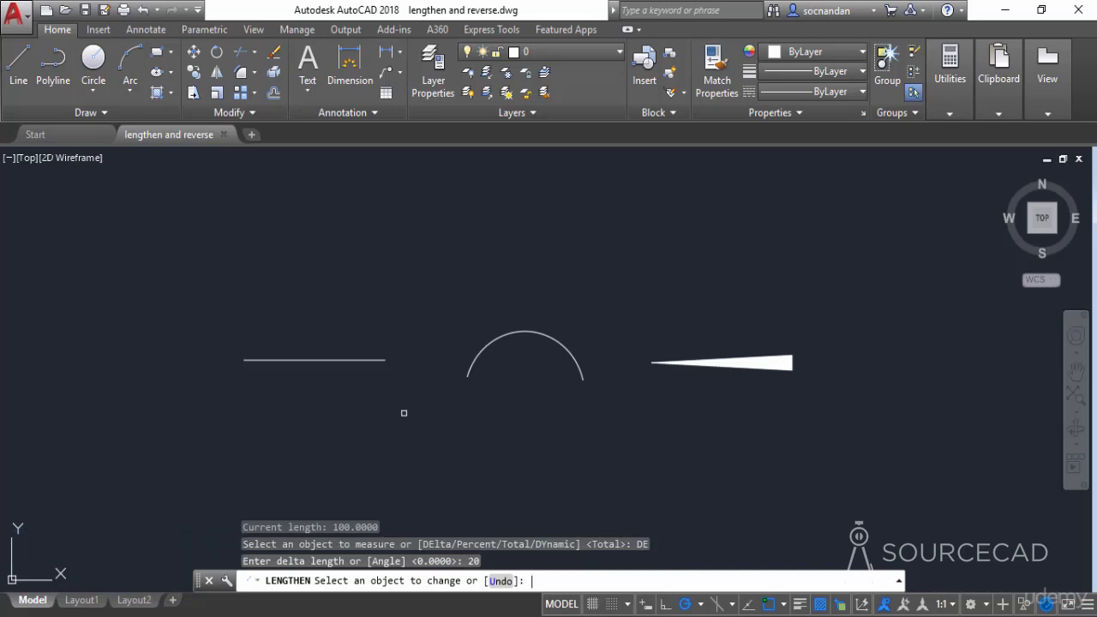
click(375, 360)
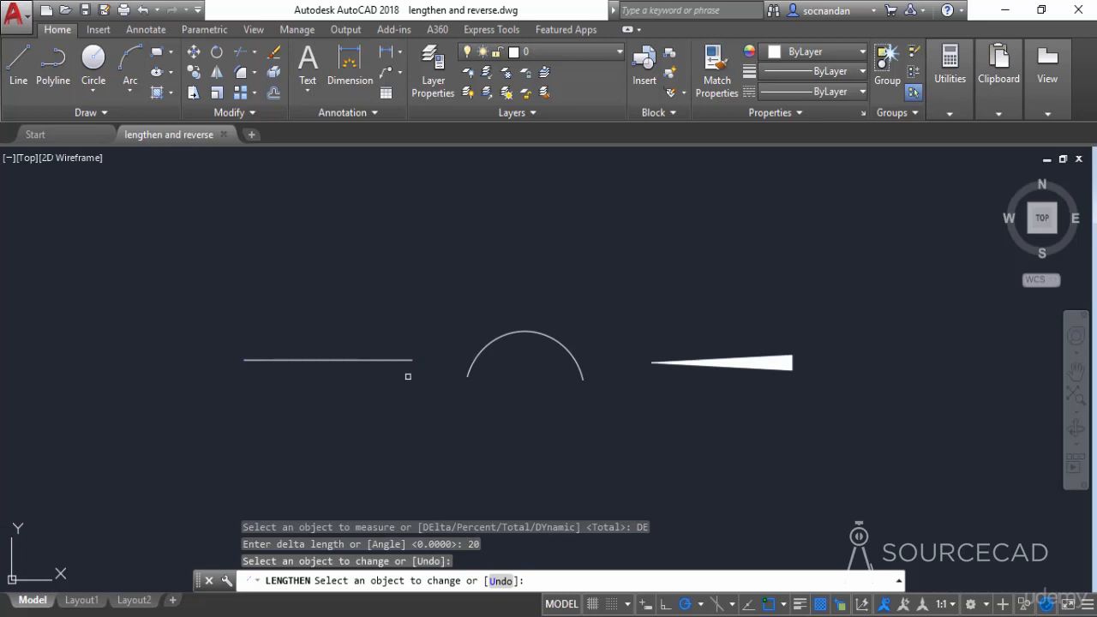
click(252, 360)
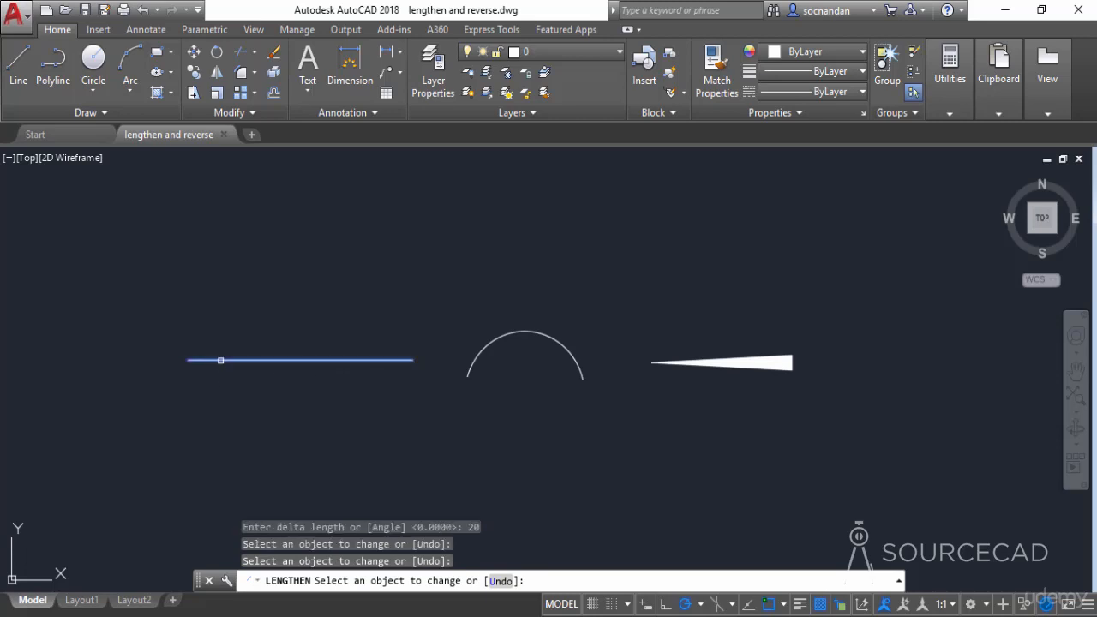
right_click(285, 387)
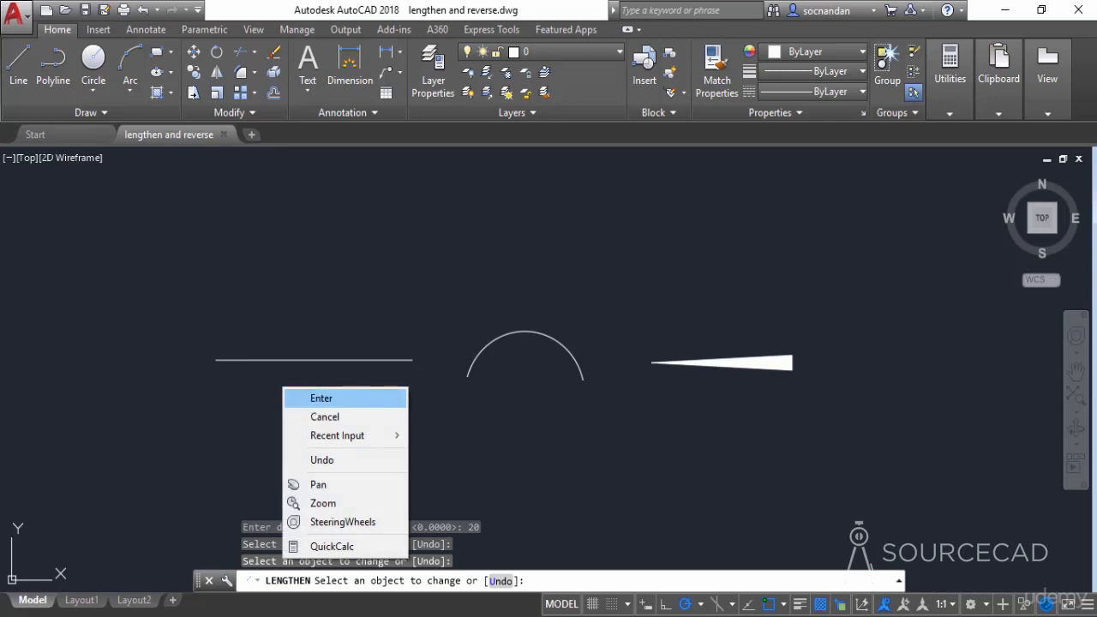
click(315, 395)
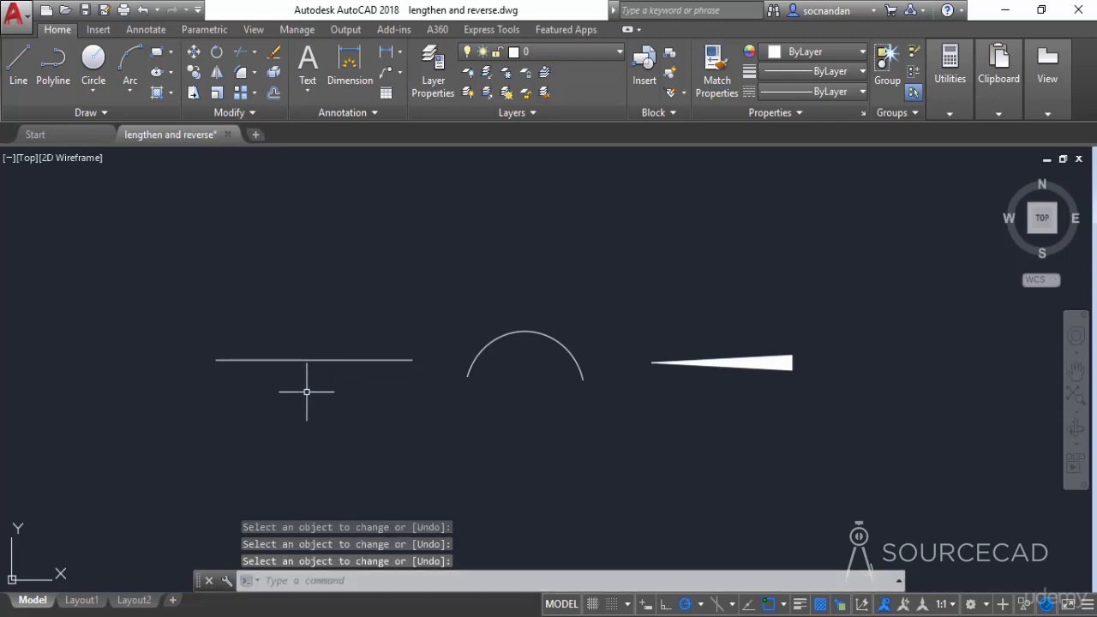
Shorten the arc from its right end to 70 percent of its length using Lengthen's Percent option
key(Return)
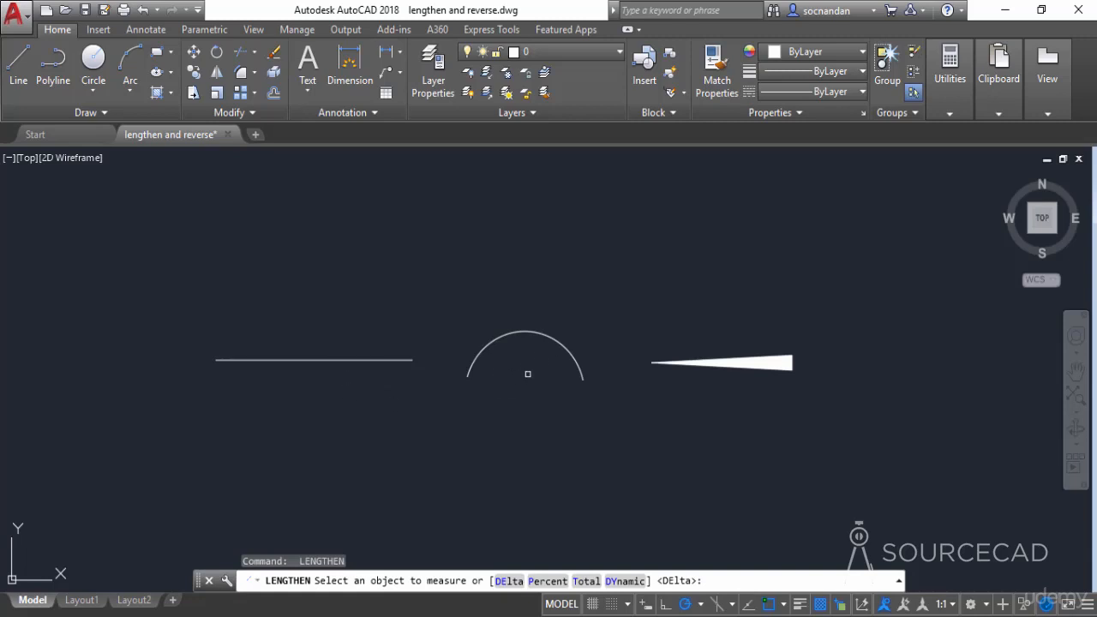
click(548, 583)
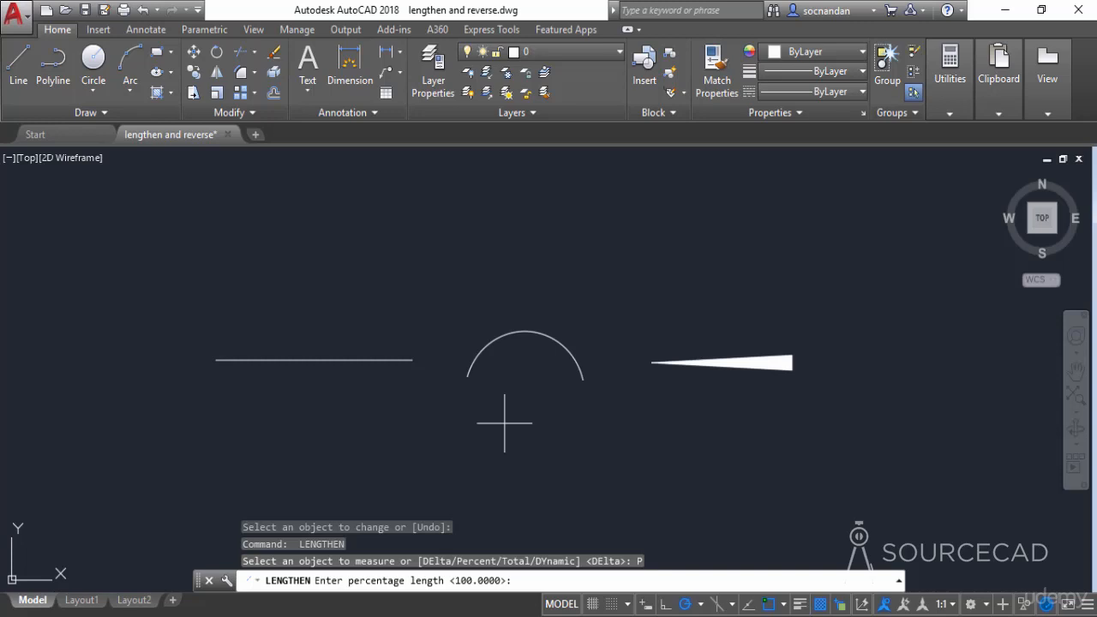
text(70)
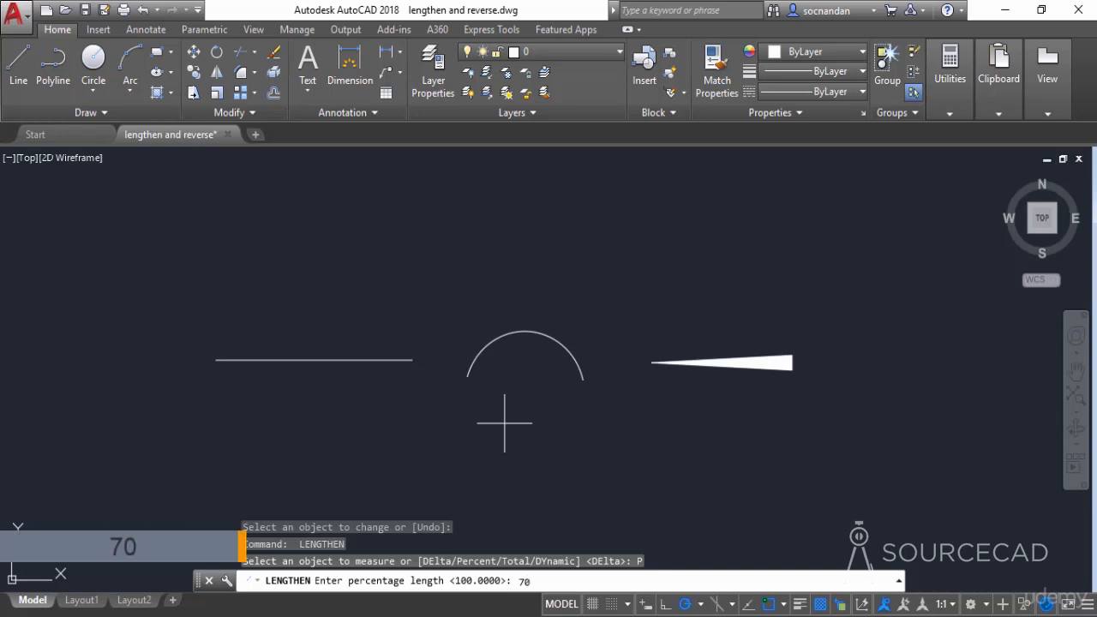
key(Return)
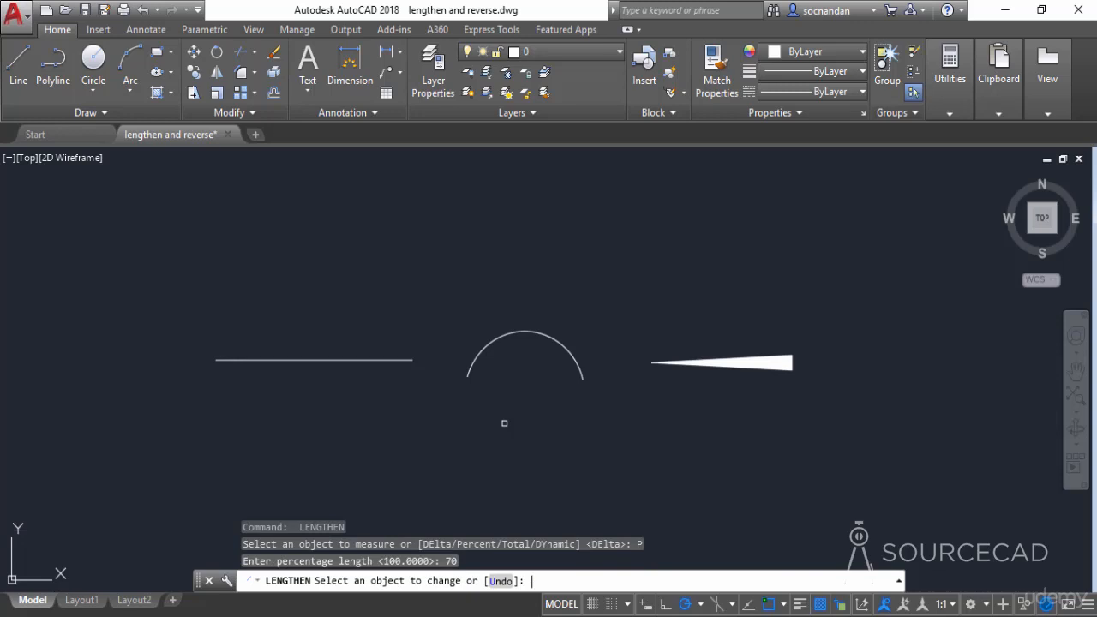
click(577, 364)
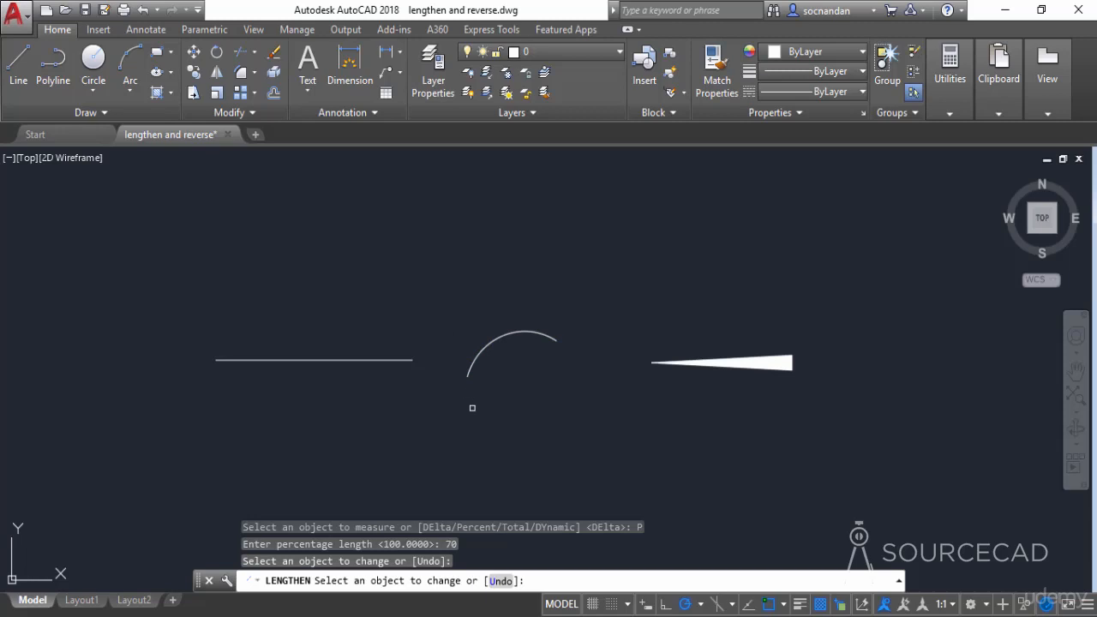
key(Return)
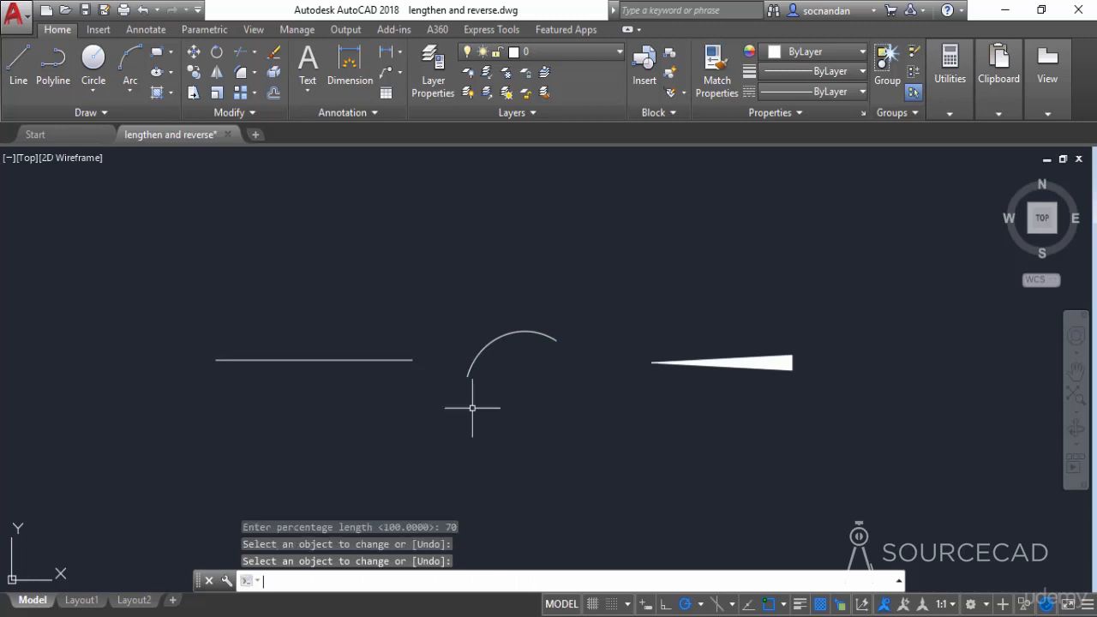
Set the horizontal line's total length to 60 with Lengthen's Total option, changing it at its left end
key(Return)
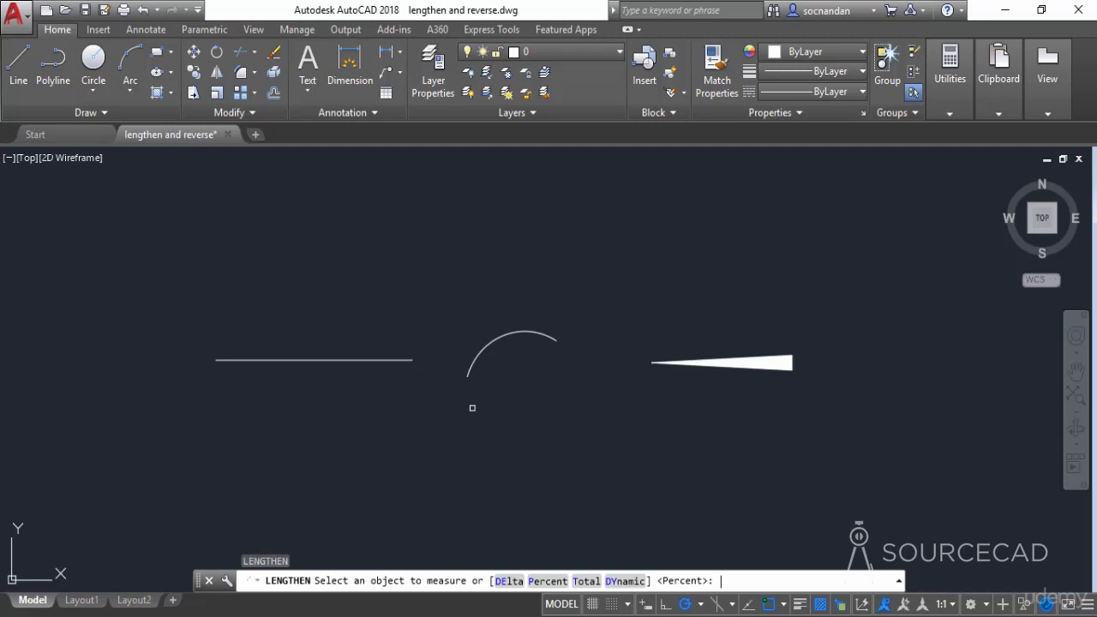
click(587, 582)
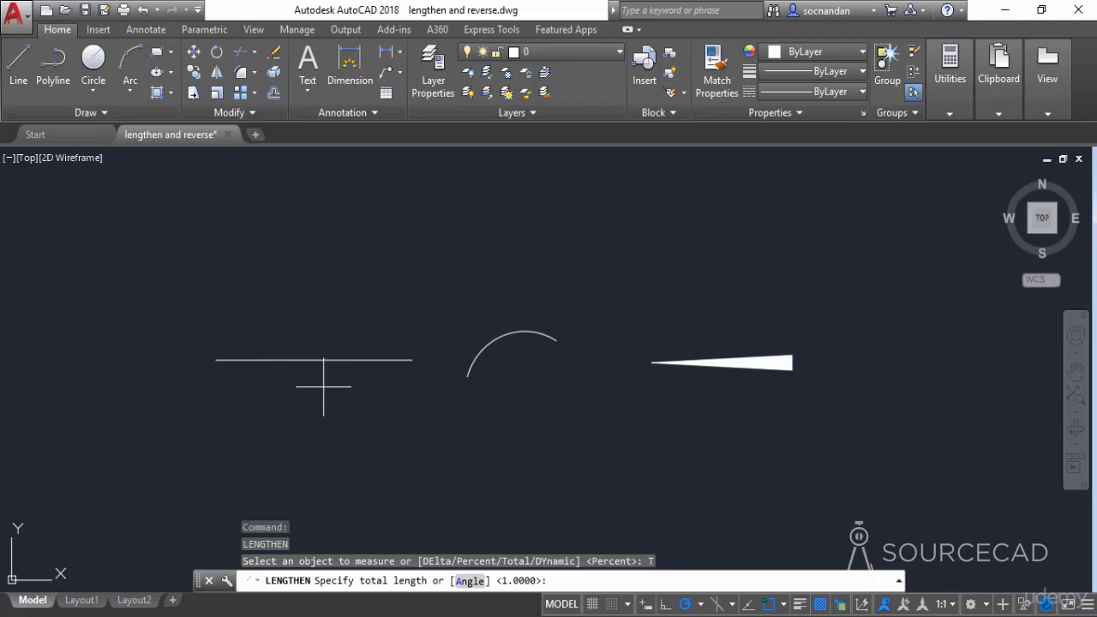
text(60)
key(Return)
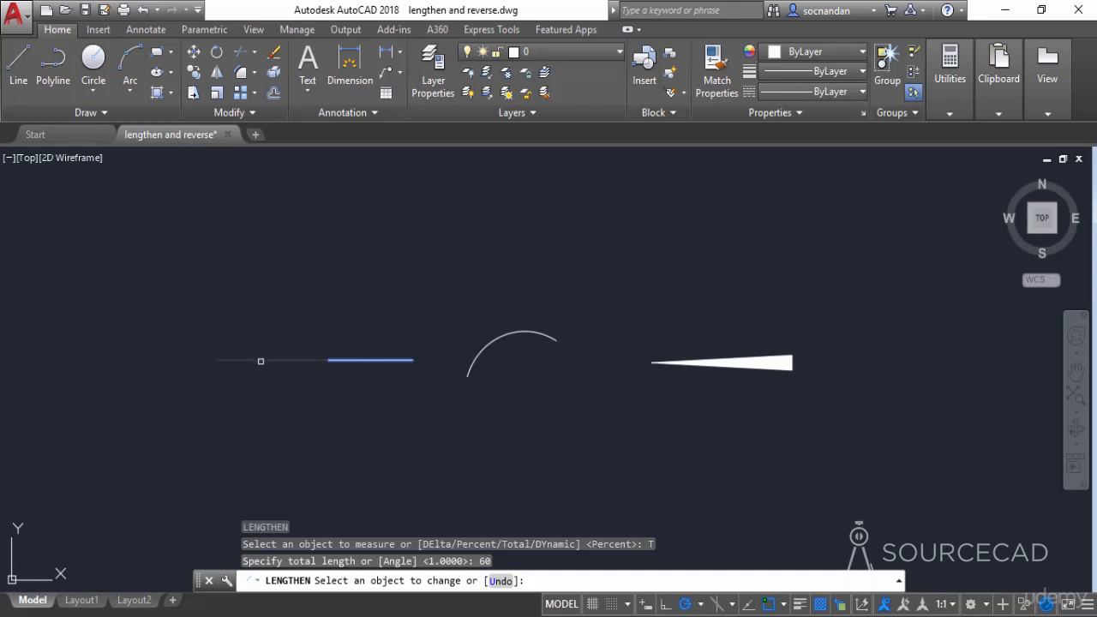
click(262, 359)
right_click(282, 398)
click(310, 411)
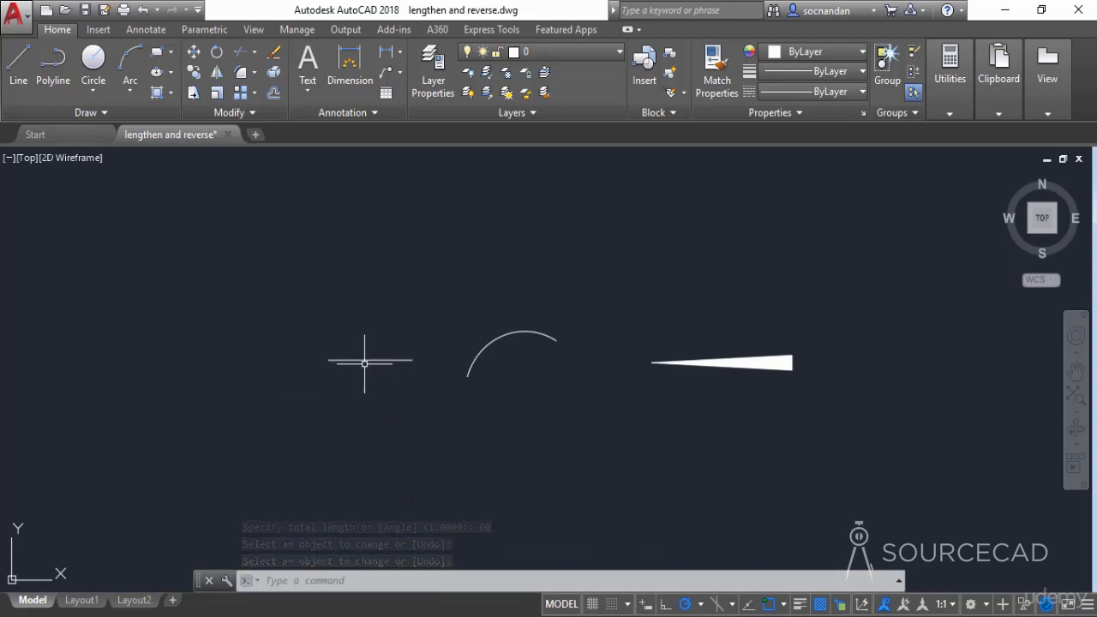
Measure the shortened horizontal line's length with the Lengthen command
key(Return)
key(Return)
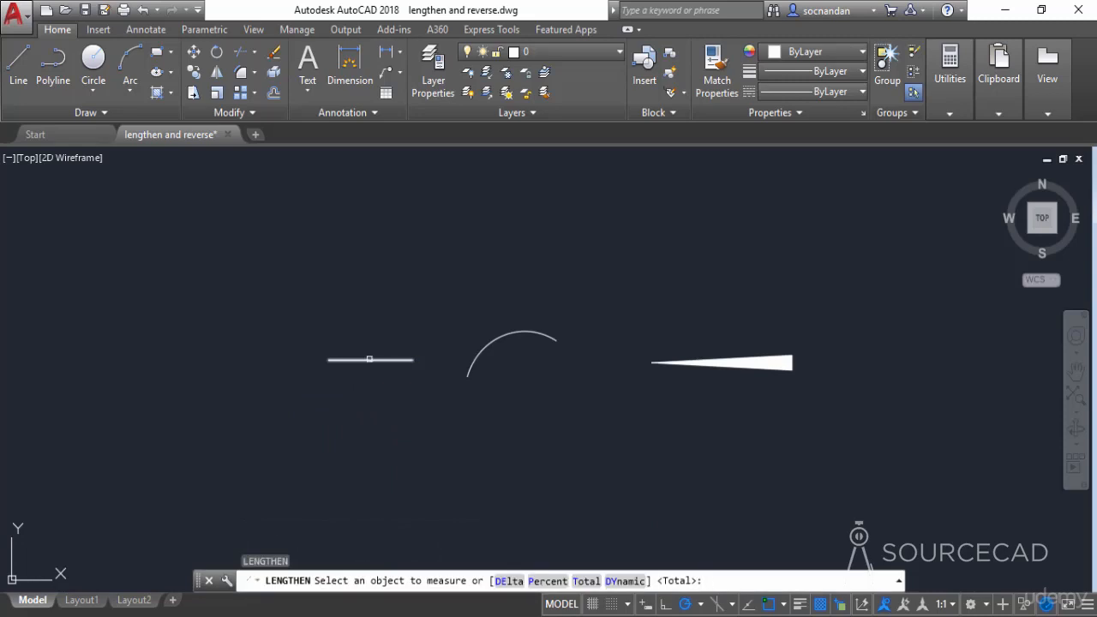
click(369, 360)
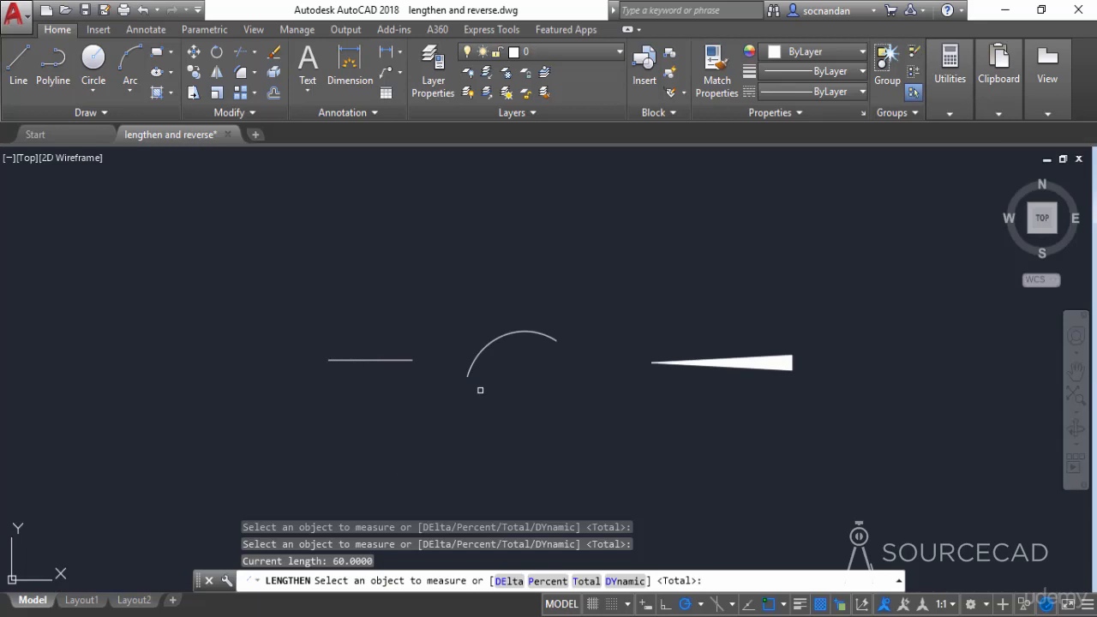
Using Lengthen's Dynamic option, extend the line's left end far leftward and the arc's left end around to below its centre
click(624, 581)
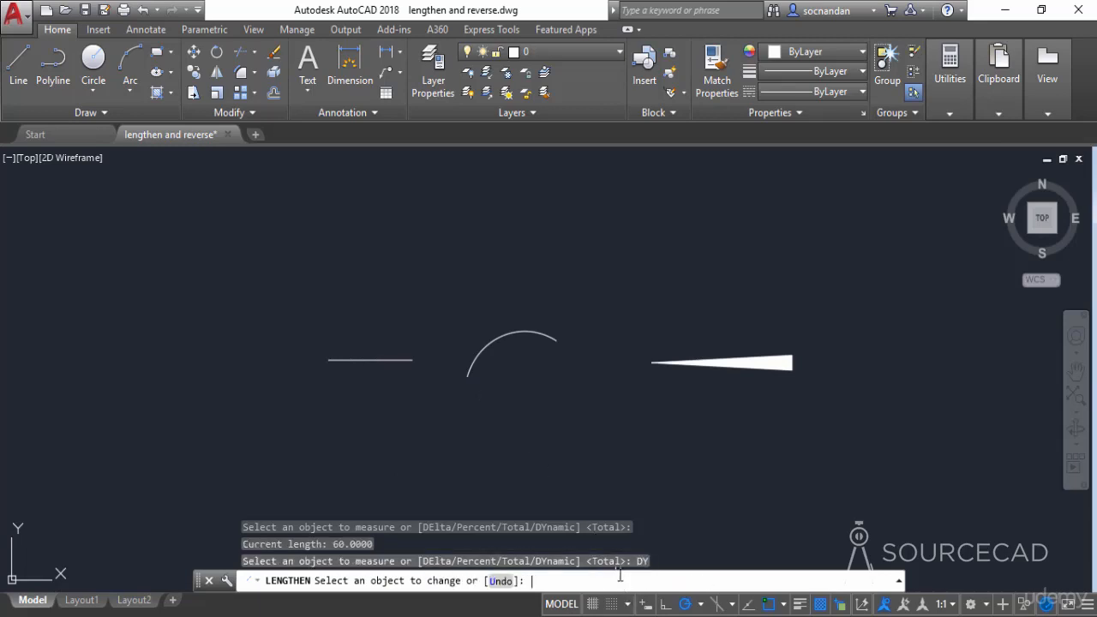
click(336, 360)
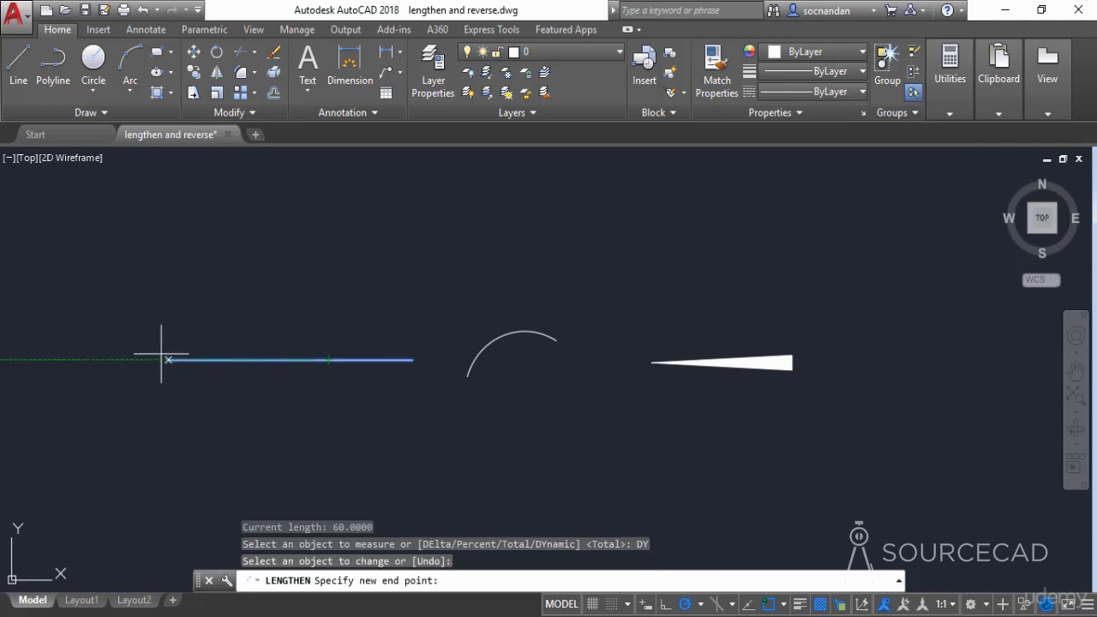
click(155, 358)
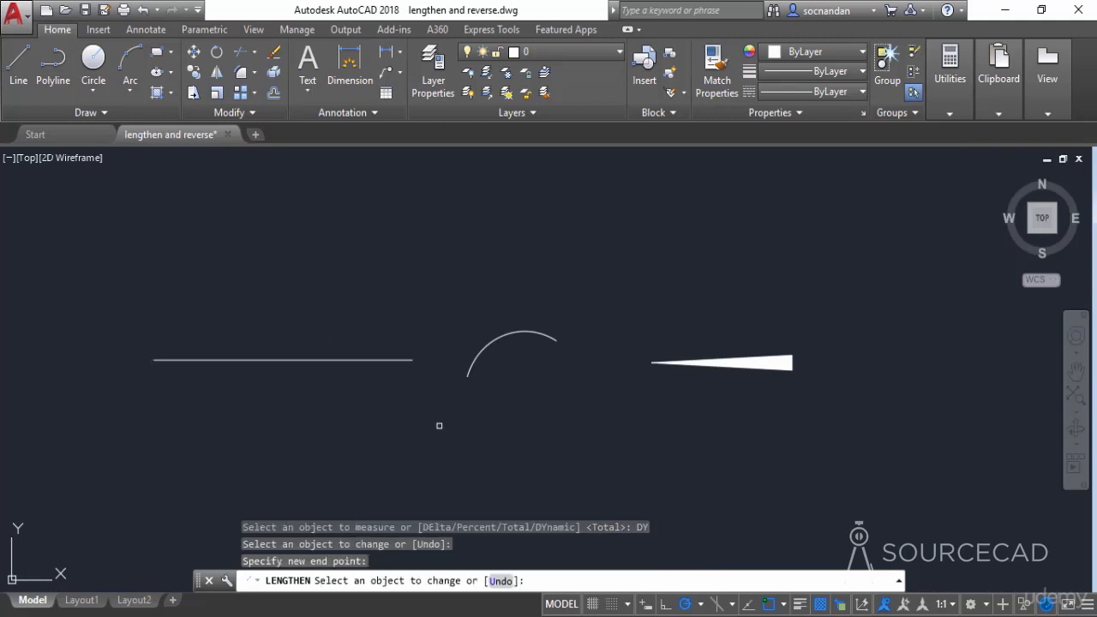
click(471, 374)
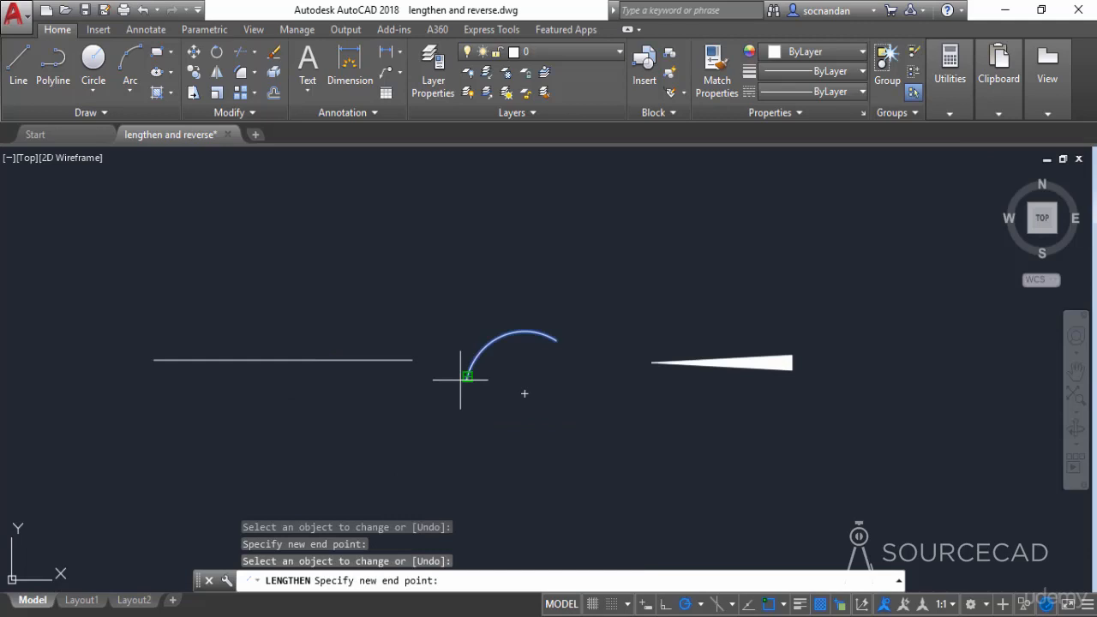
click(505, 461)
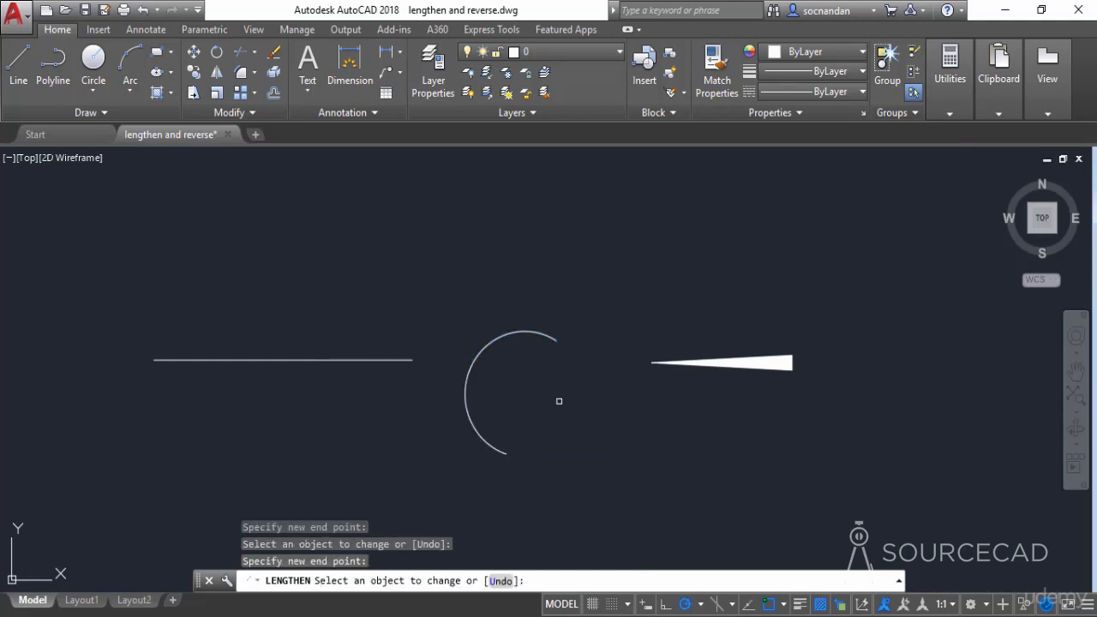
key(Escape)
Erase the horizontal line and the arc, leaving only the tapered polyline
click(553, 418)
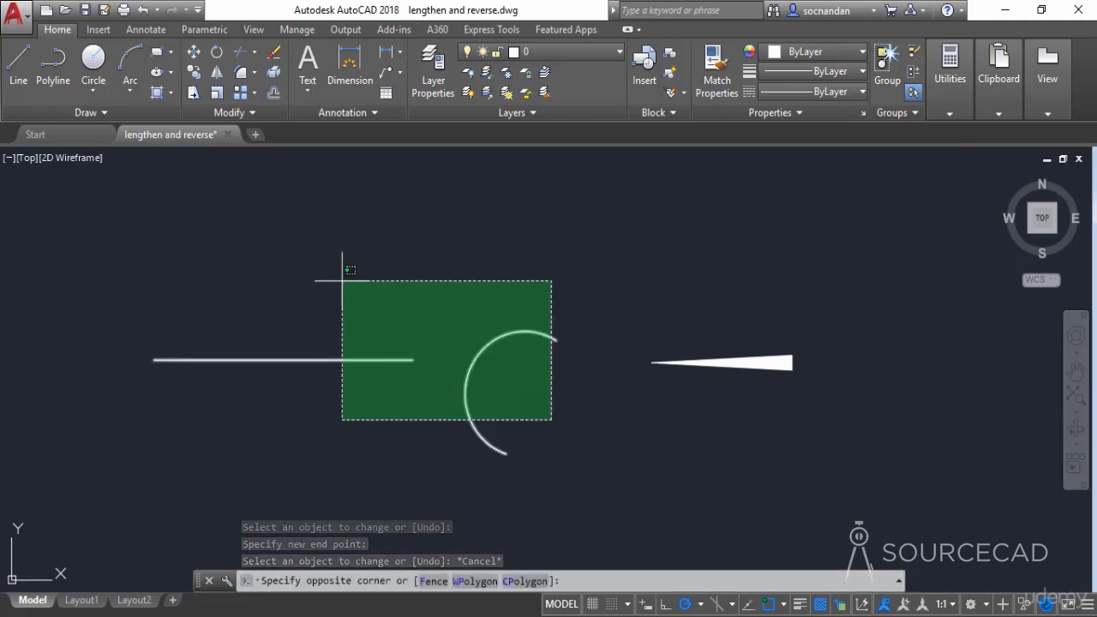
click(342, 279)
right_click(343, 279)
click(404, 331)
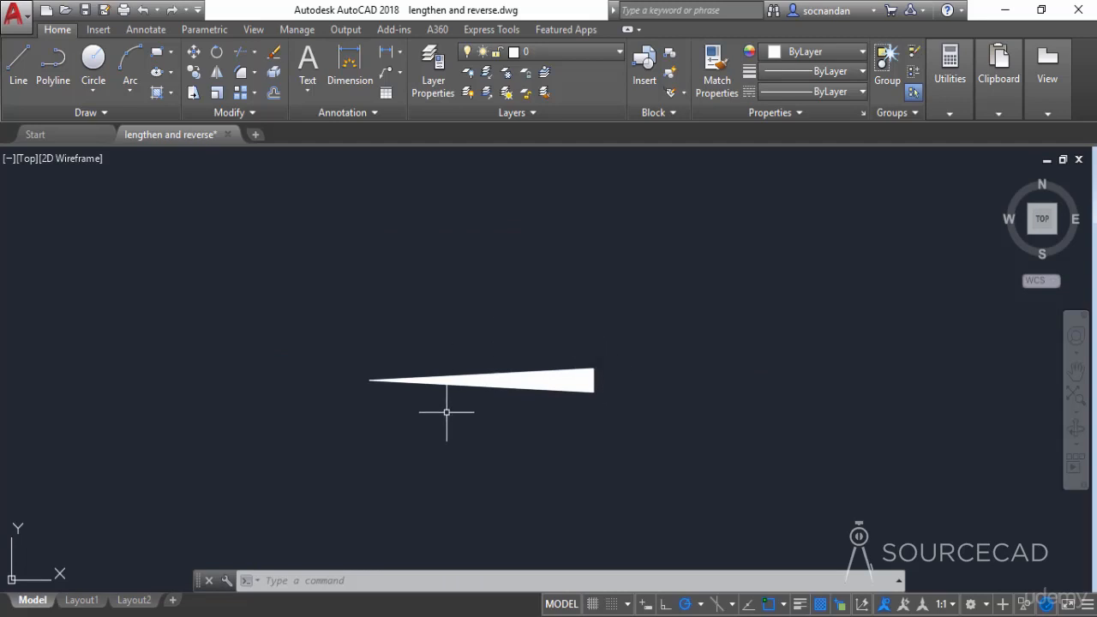
Reverse the direction of the tapered polyline with the Reverse command
click(251, 114)
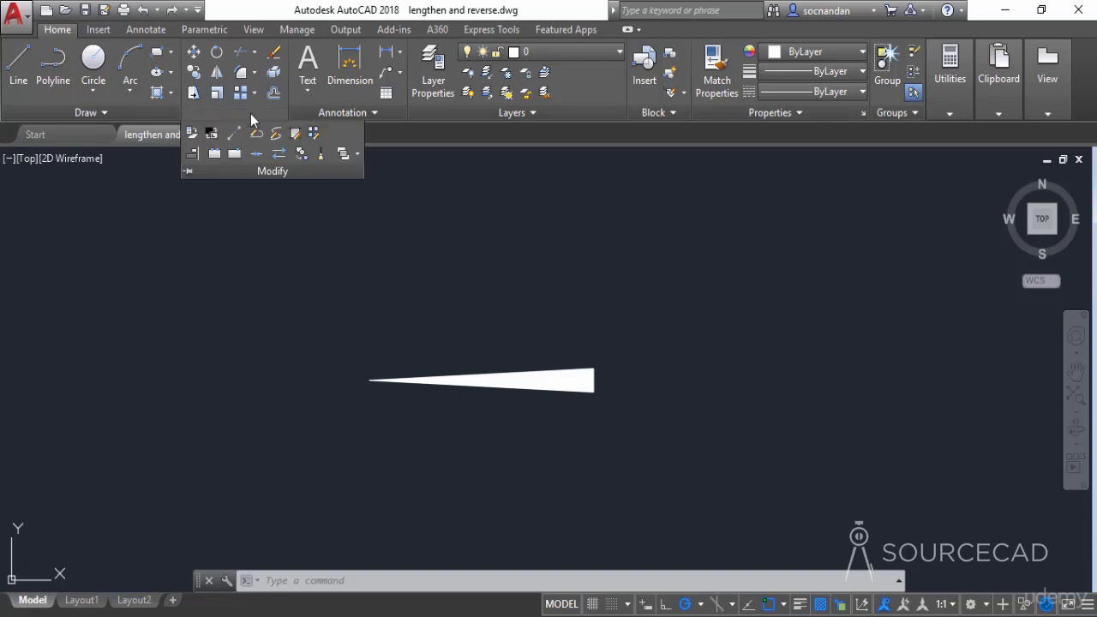
click(279, 156)
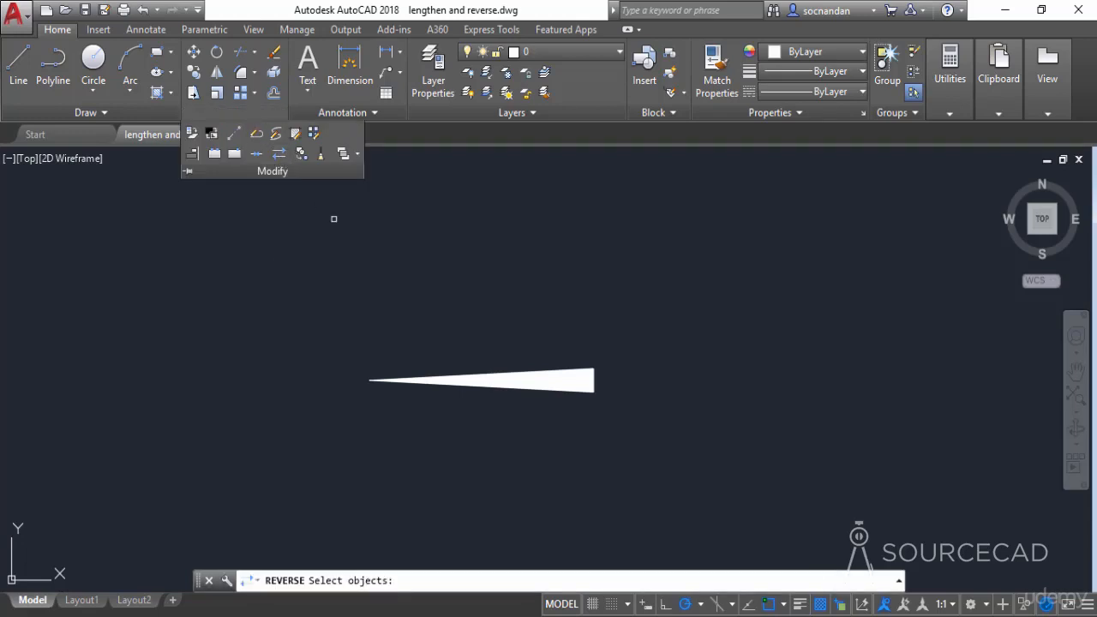
click(457, 391)
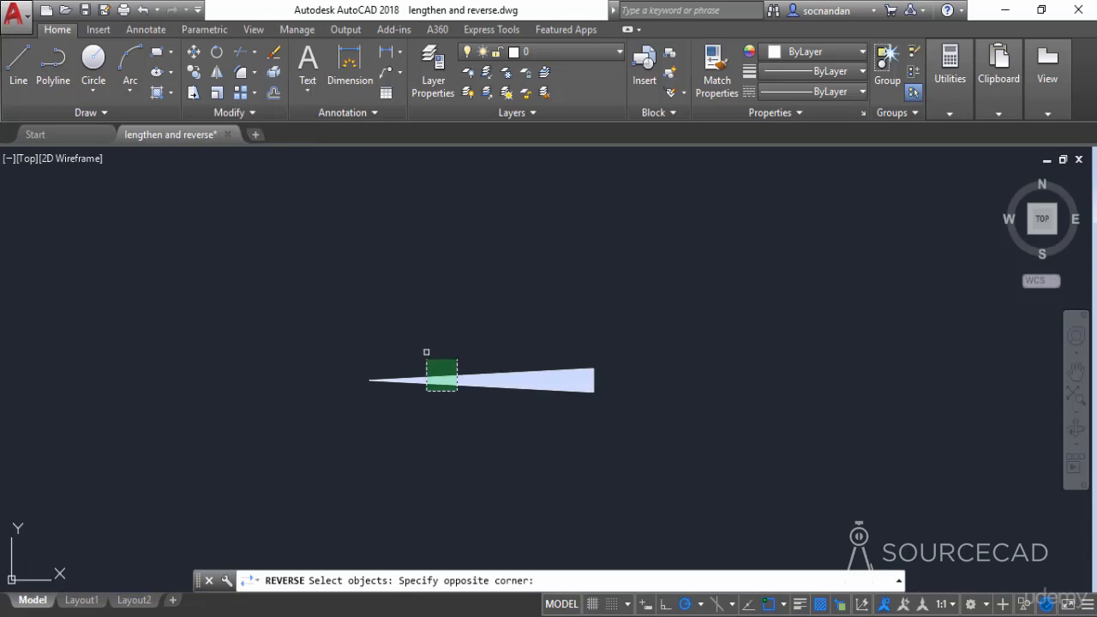
click(427, 352)
key(Return)
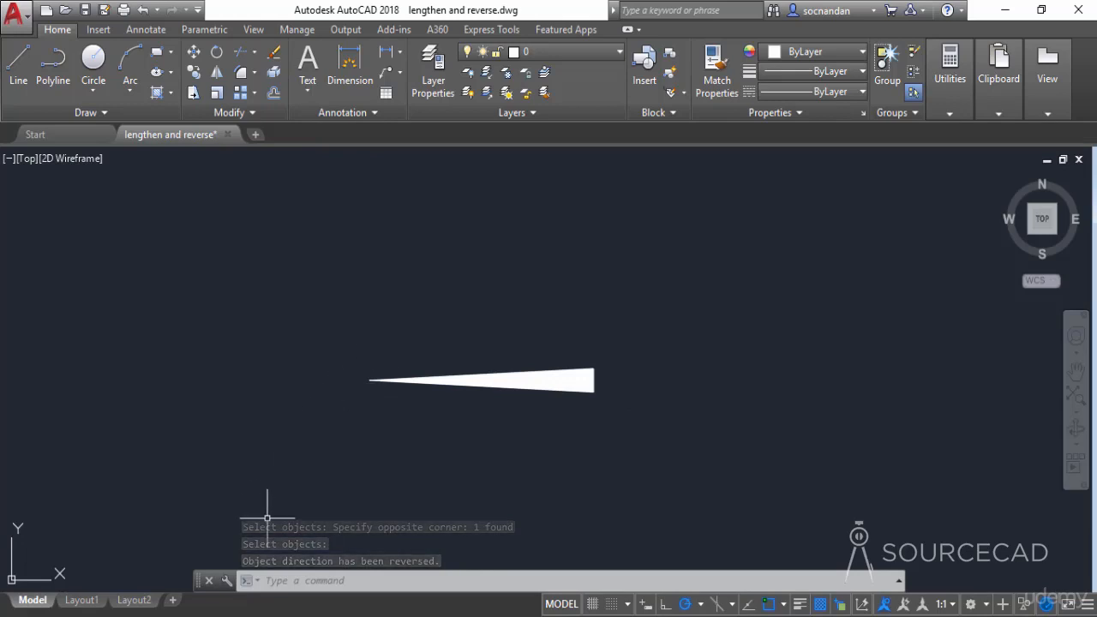
Set the PLINEREVERSEWIDTHS system variable to 1
drag(225, 571, 225, 554)
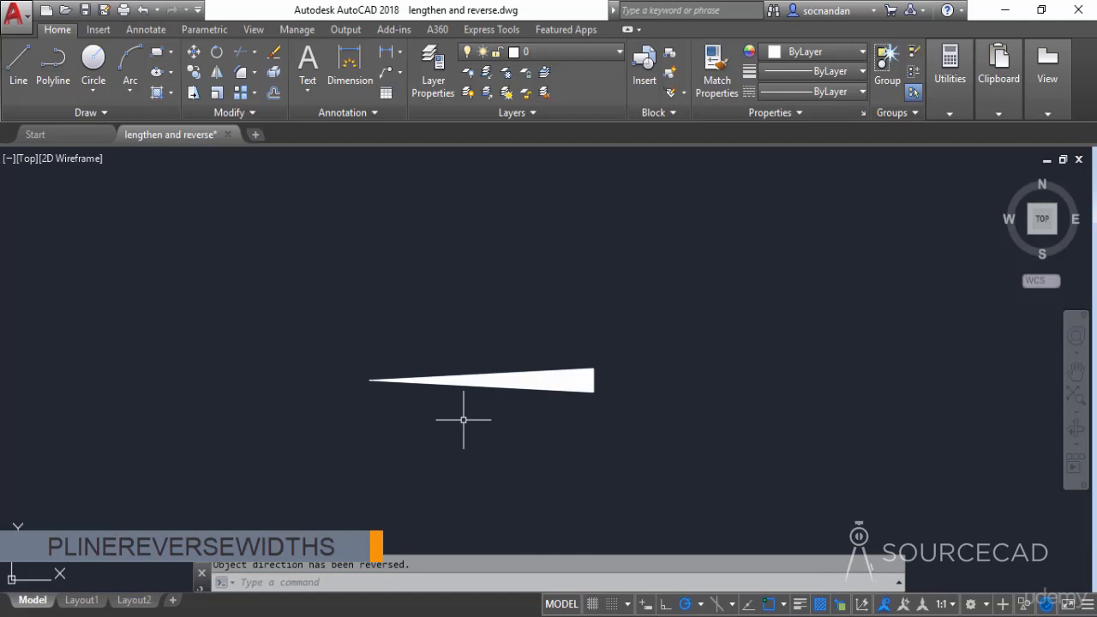
text(PLINEREVERSE)
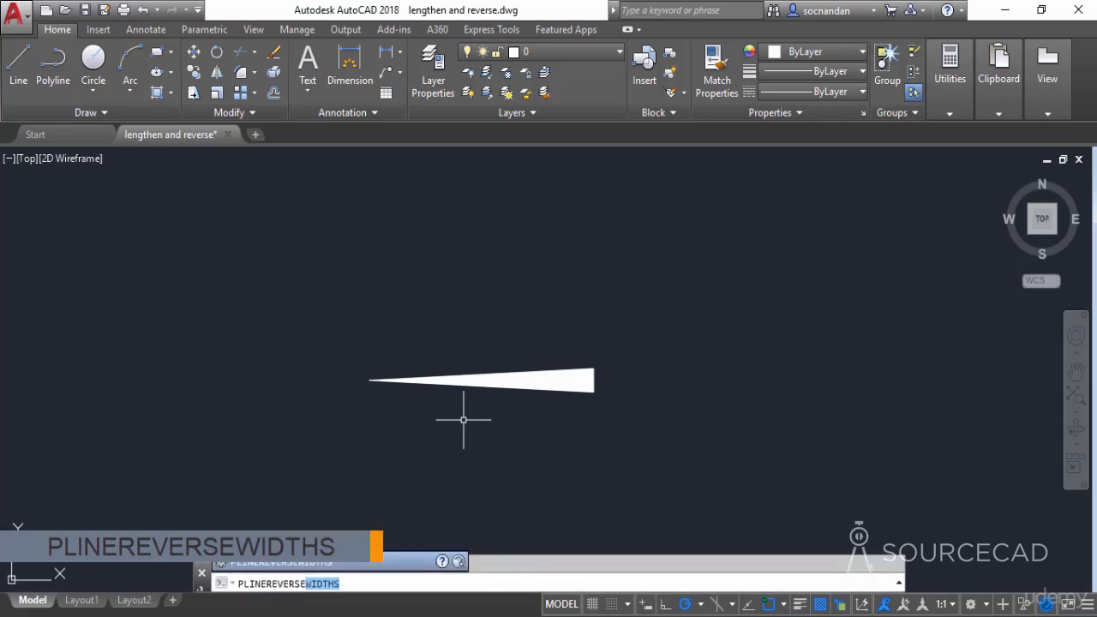
text(WIDTHS)
key(Return)
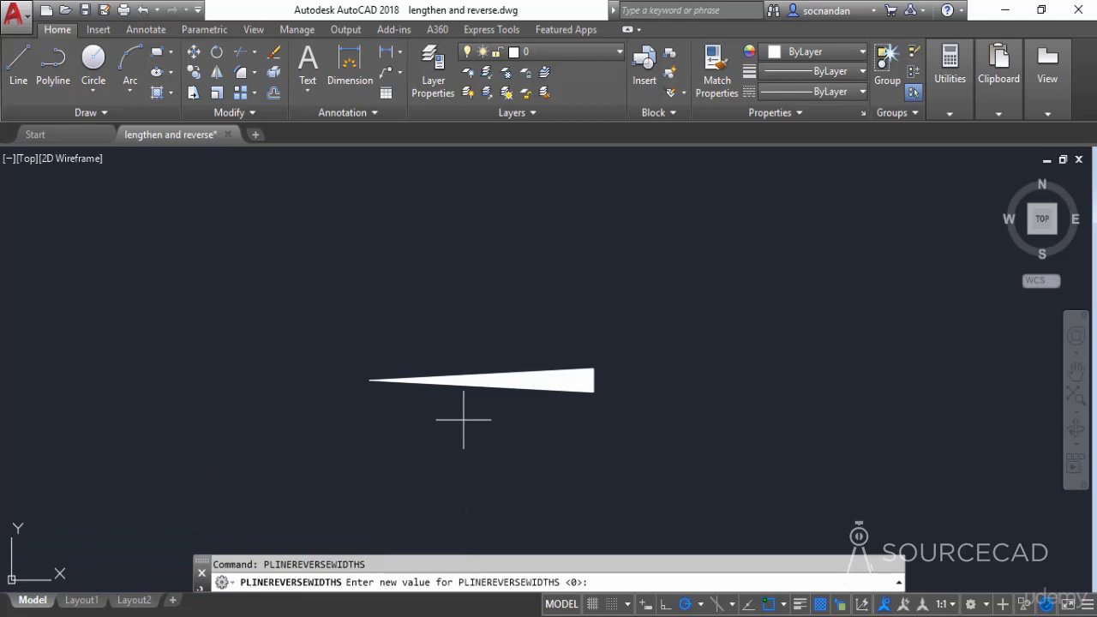
text(1)
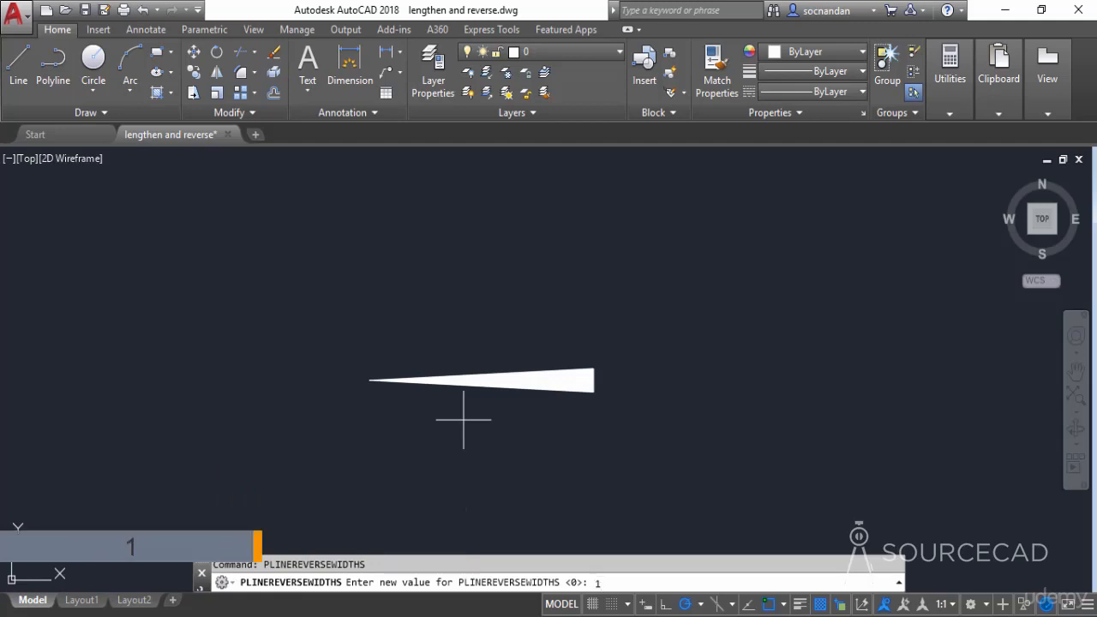
key(Return)
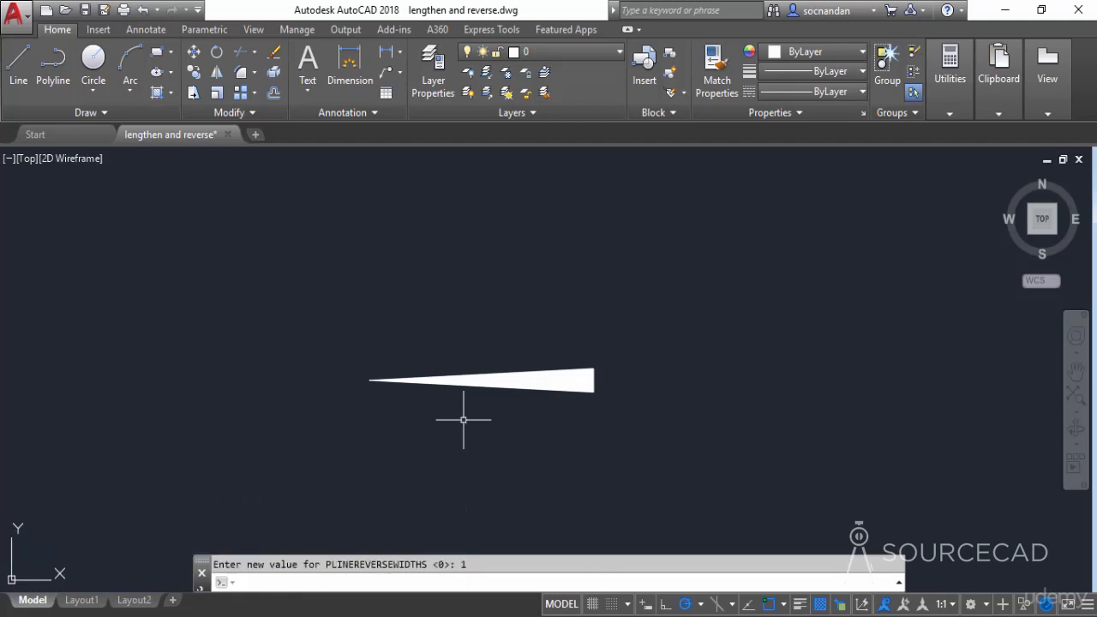
Reverse the tapered polyline again so that its wide end swaps to the opposite side
click(246, 116)
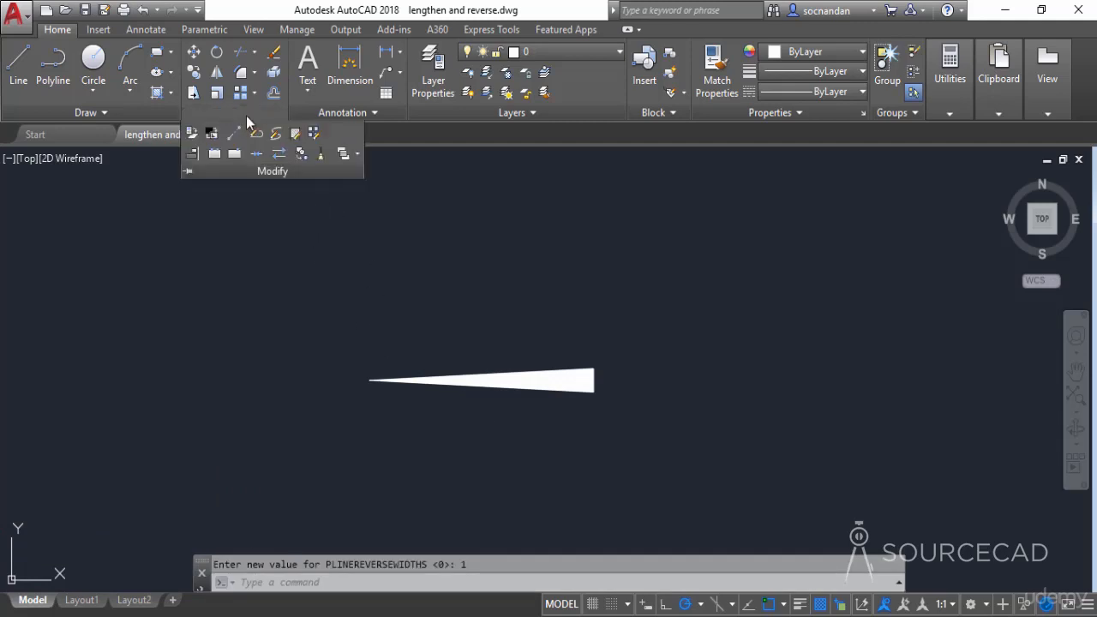
click(281, 155)
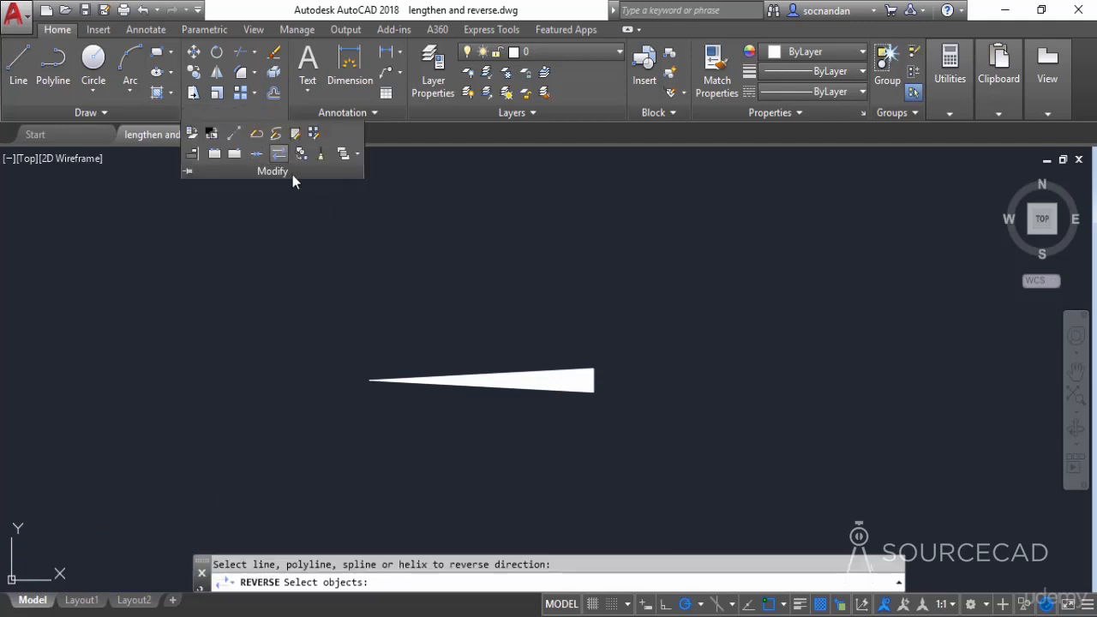
click(482, 432)
click(424, 334)
key(Return)
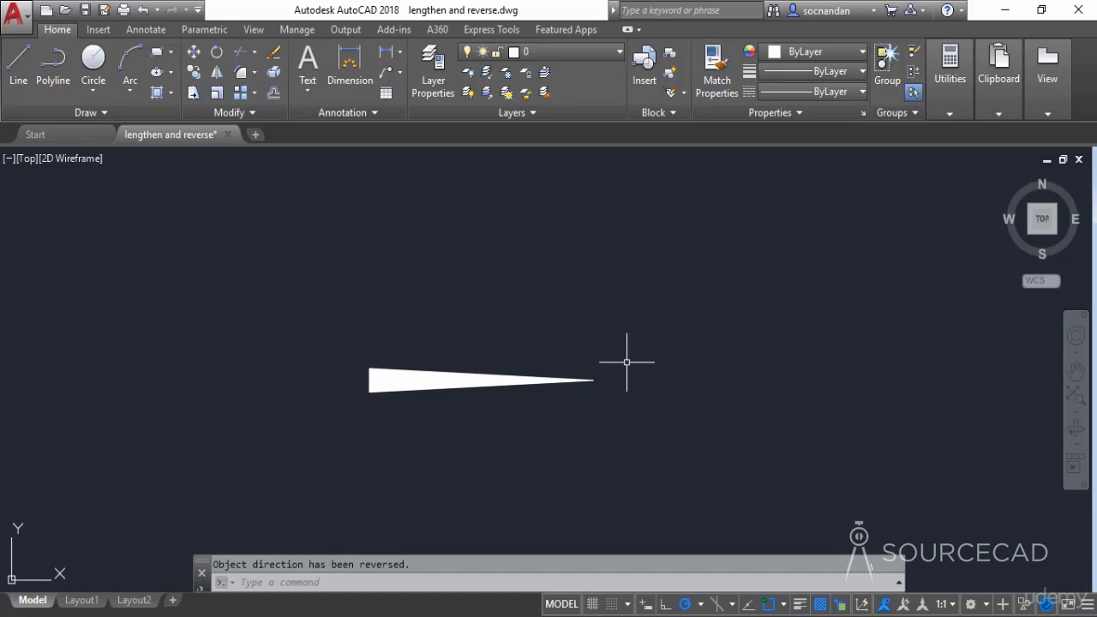
Set the PLINEREVERSEWIDTHS system variable back to 0
text(PLIneNEREVERSEWIDTHS)
key(Return)
text(0)
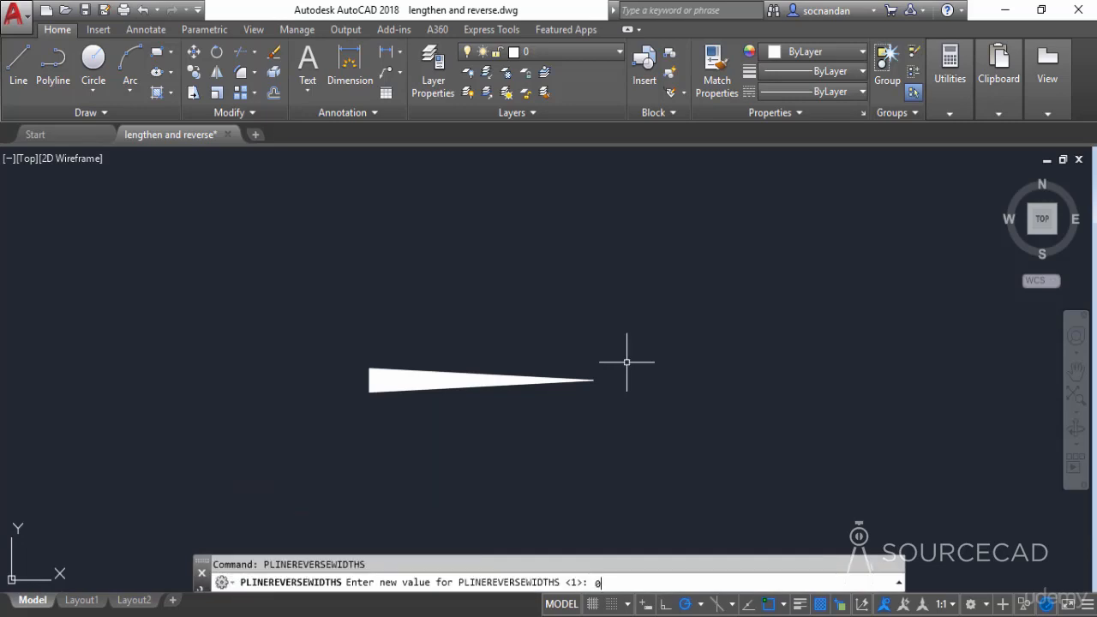
key(Return)
Erase the tapered polyline from the drawing
click(630, 410)
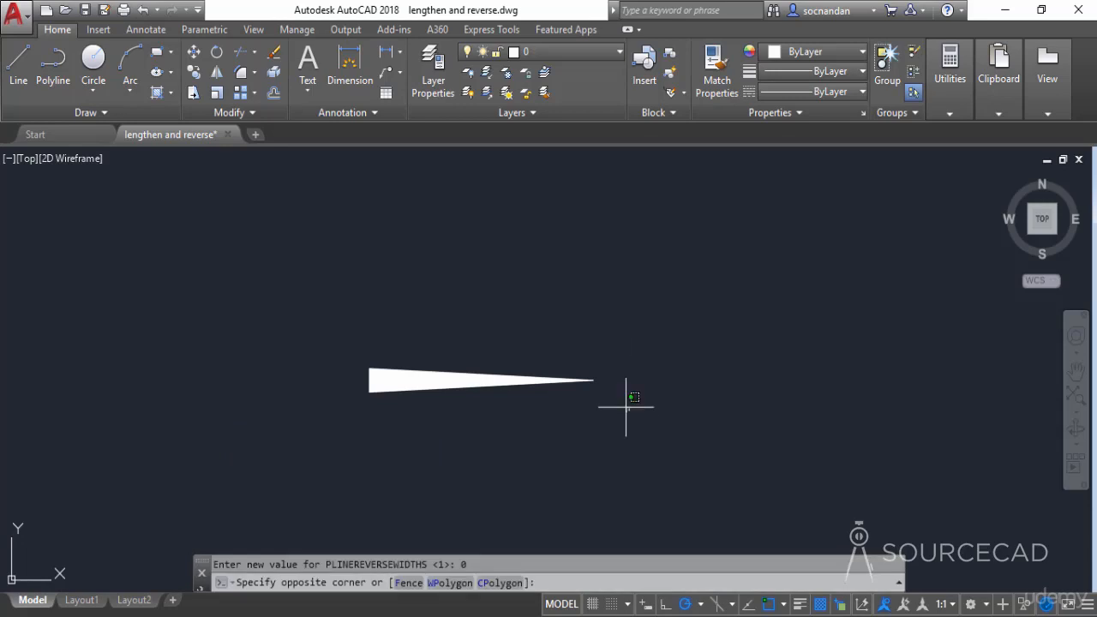
click(525, 278)
right_click(526, 280)
click(558, 307)
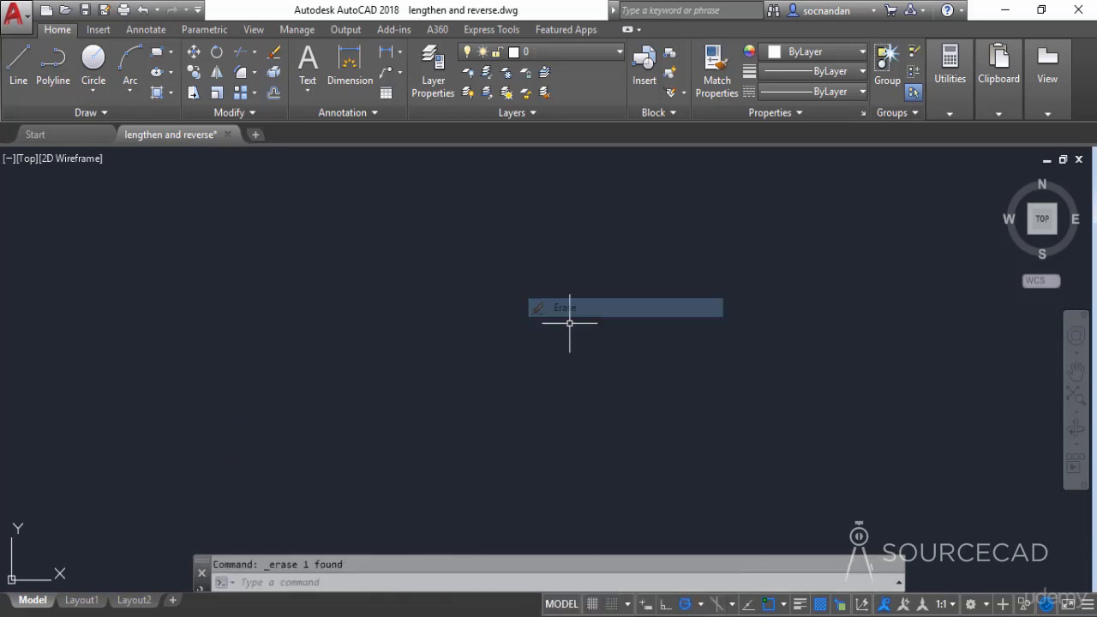